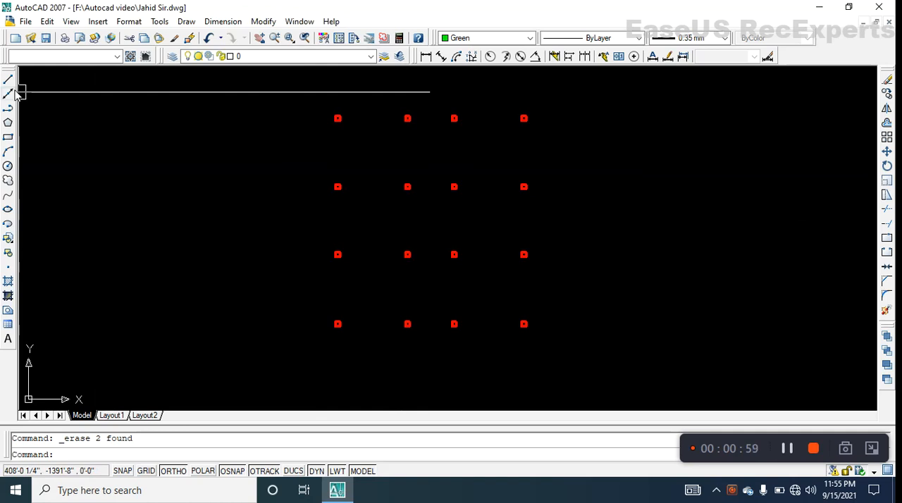
- Draw a horizontal construction line along the upper edges of the top row of columns, from the leftmost column to the rightmost one
click(8, 94)
scroll(338, 120, up, 5)
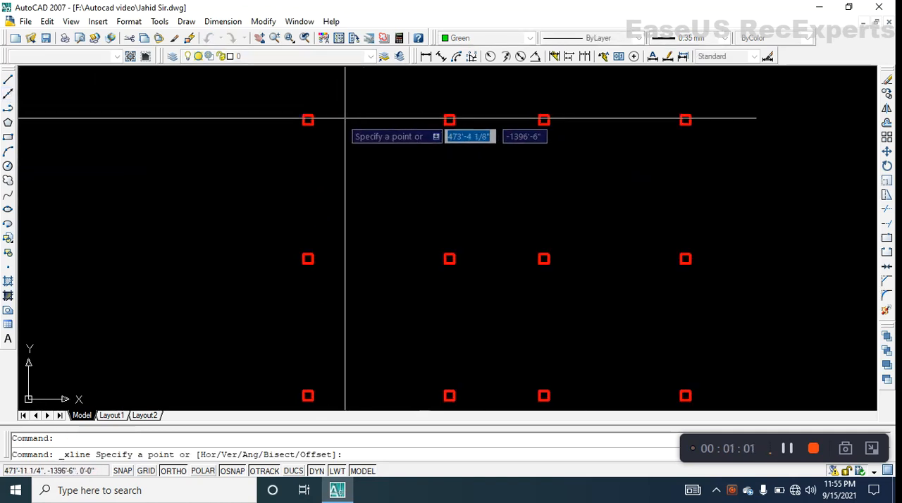
scroll(296, 106, up, 3)
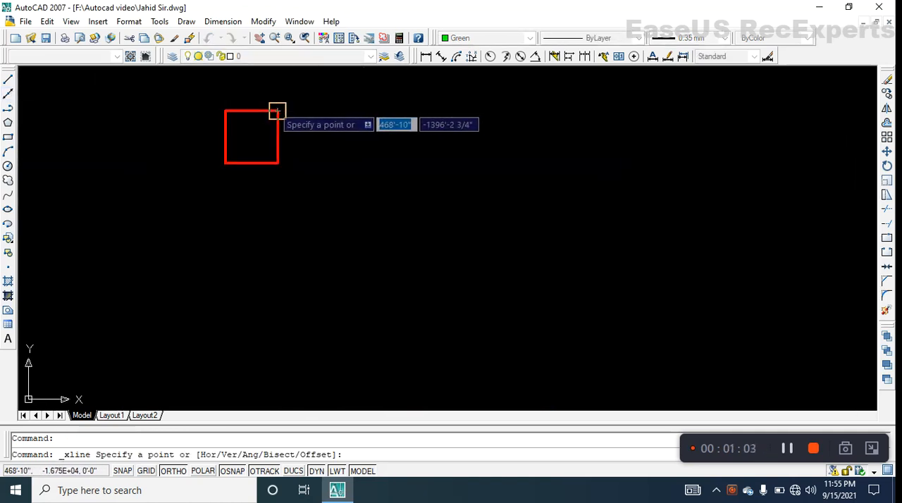
click(279, 110)
scroll(371, 132, down, 4)
middle_drag(555, 156, 346, 177)
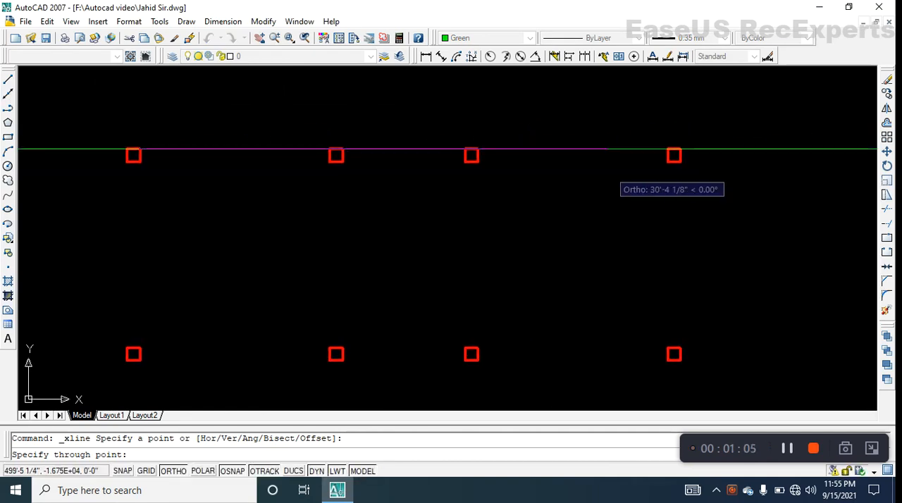
scroll(652, 160, up, 2)
click(685, 137)
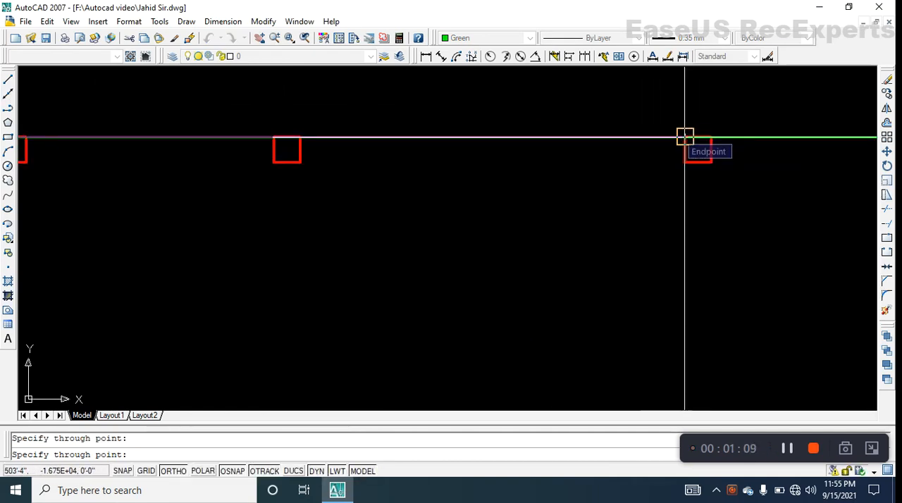
key(Return)
scroll(679, 134, down, 4)
middle_drag(600, 170, 581, 181)
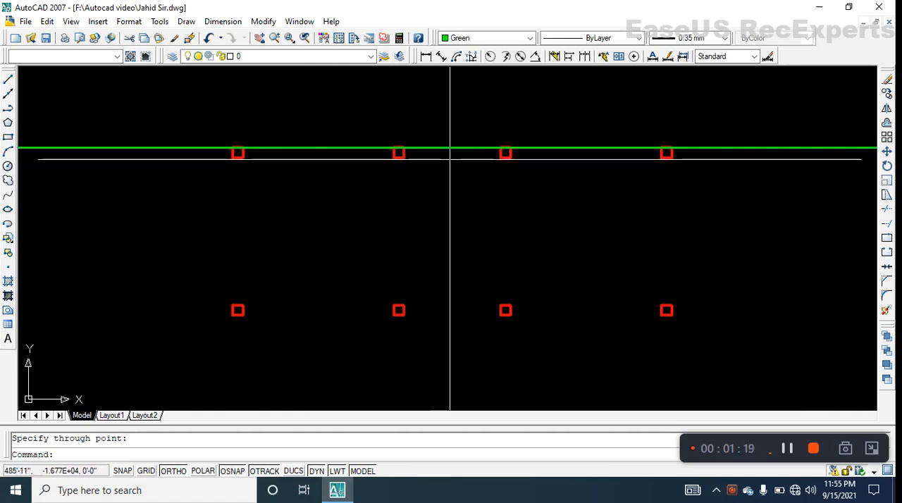
scroll(449, 157, down, 3)
scroll(452, 157, up, 4)
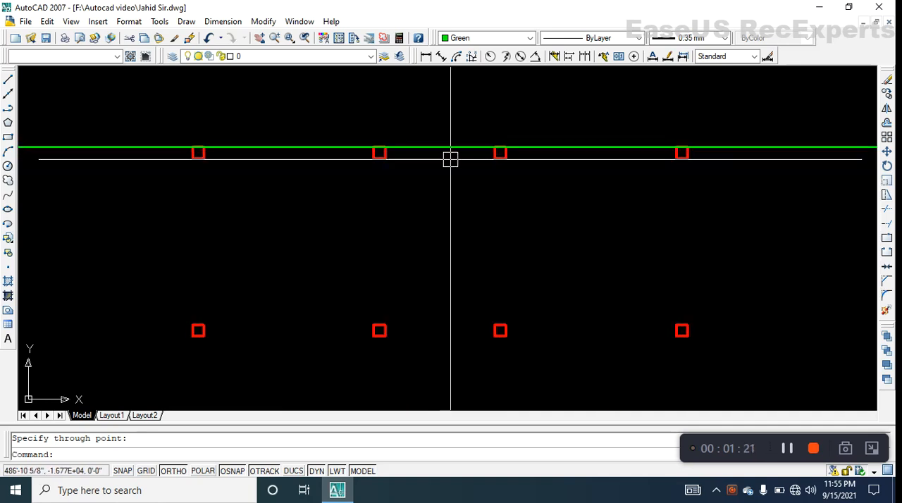
scroll(450, 159, down, 2)
mouse_move(449, 157)
middle_down()
mouse_move(455, 165)
mouse_move(436, 180)
mouse_move(473, 179)
middle_up()
scroll(434, 176, up, 3)
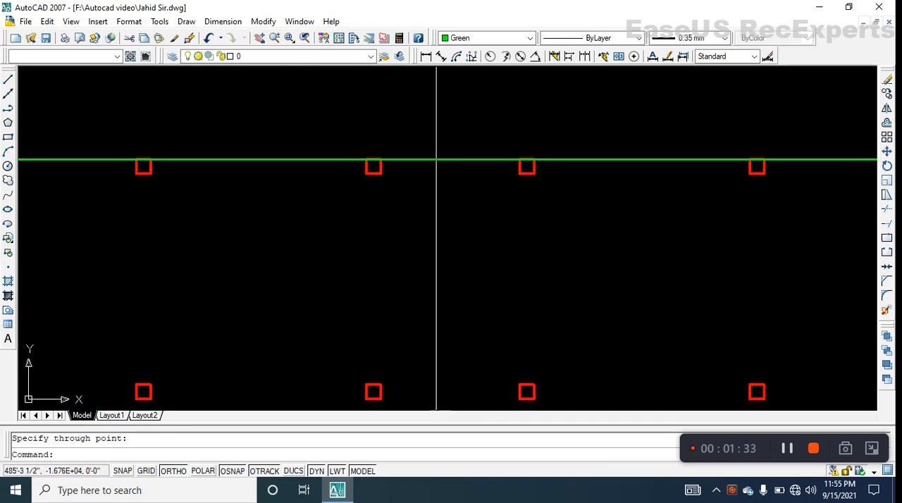
- Start a second construction line at the lower-right corner of the top row's leftmost column and lead it horizontally towards the rightmost column
click(8, 94)
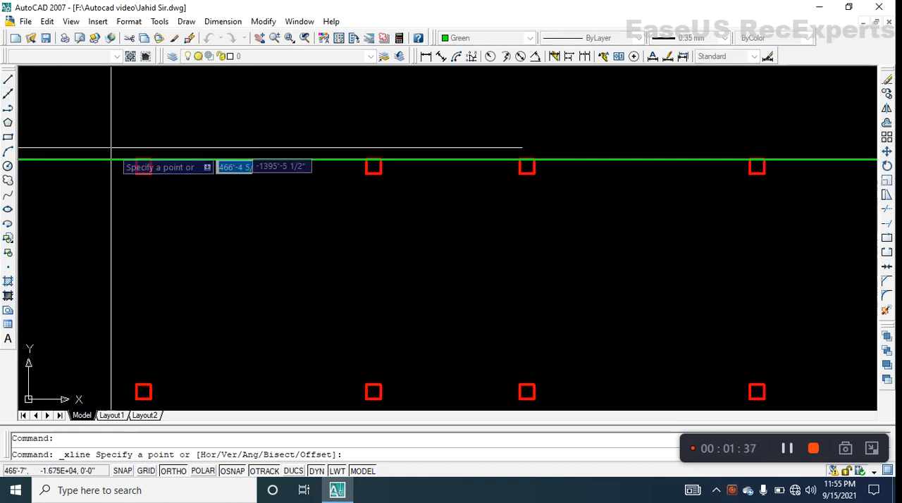
scroll(154, 195, up, 2)
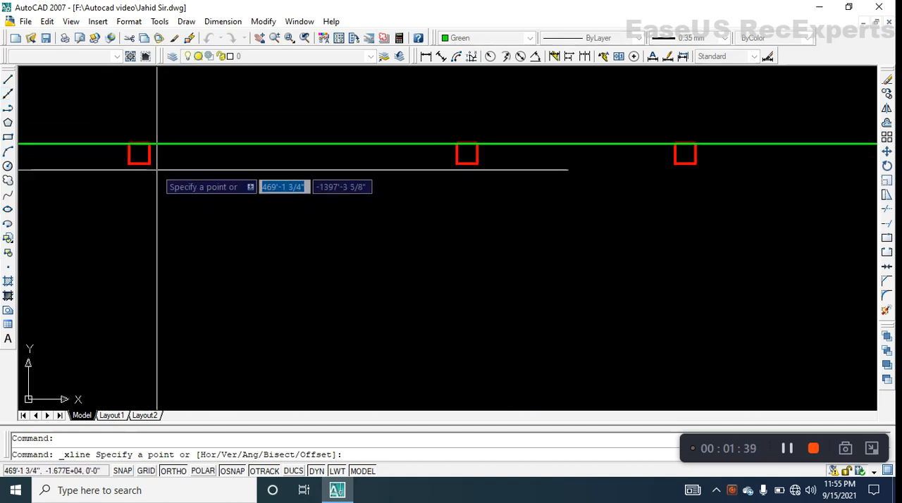
click(149, 163)
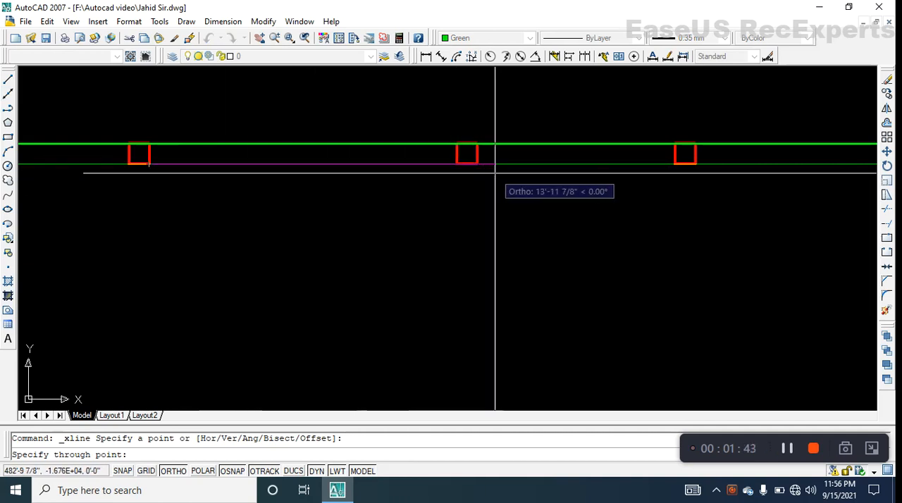
middle_drag(597, 181, 481, 197)
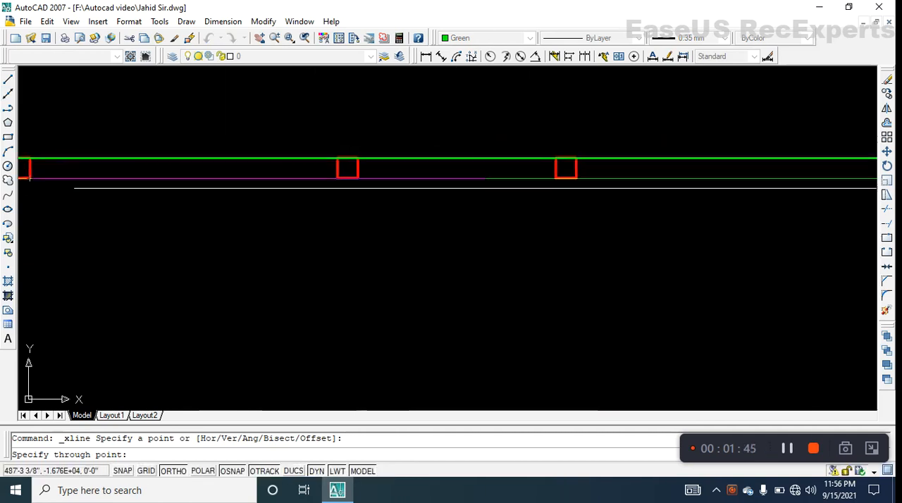
scroll(630, 181, down, 2)
middle_drag(689, 190, 656, 200)
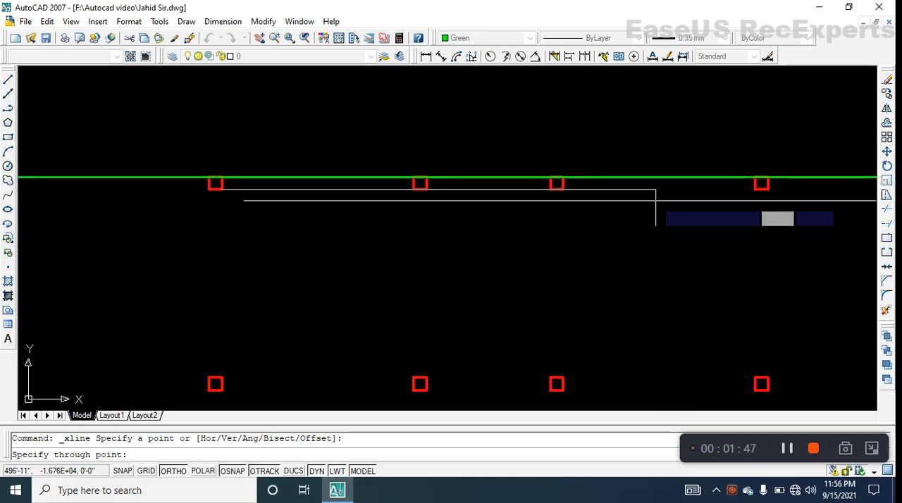
- Turn Ortho off to swing the pending construction line at free angles, and turn Ortho back on
key(F8)
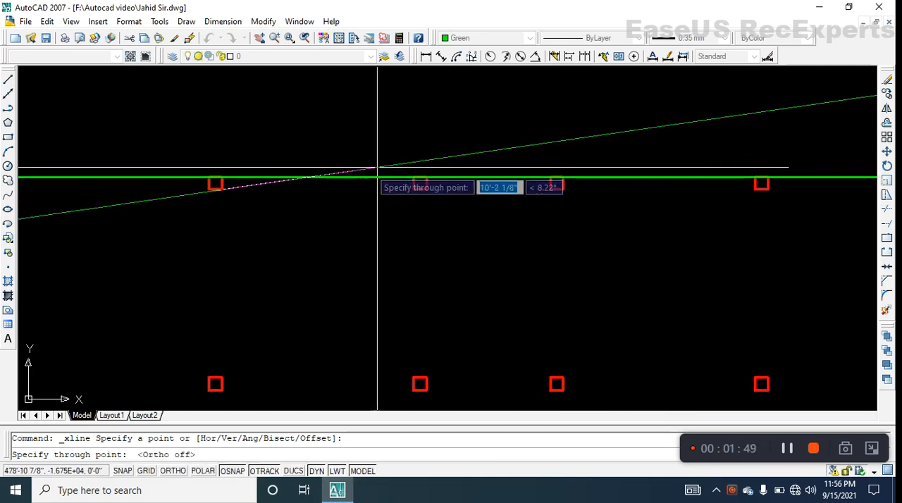
scroll(363, 176, down, 1)
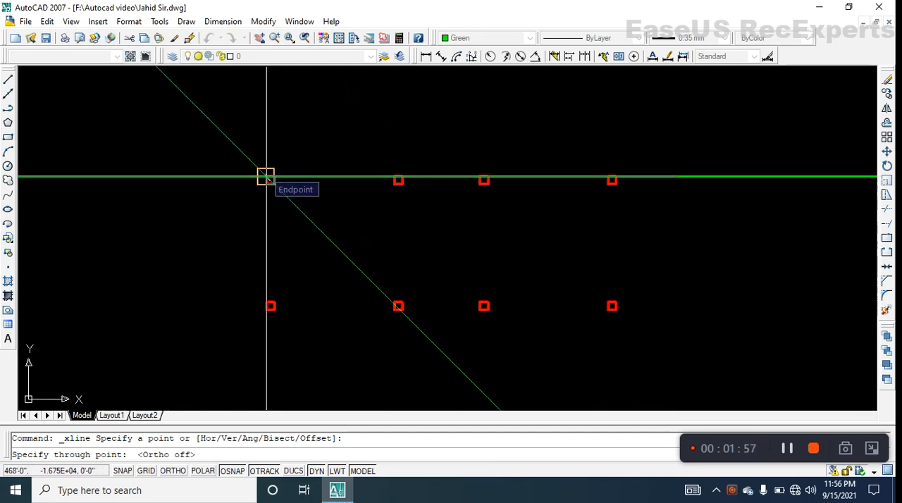
scroll(266, 177, up, 5)
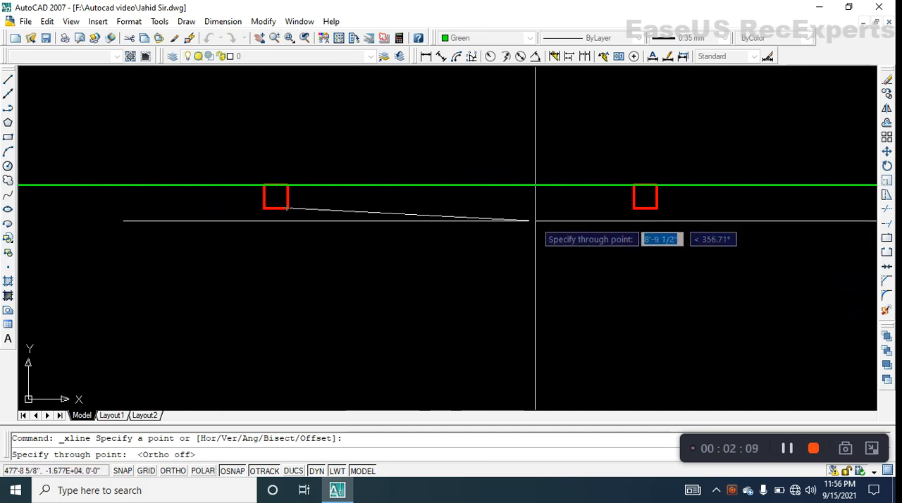
scroll(537, 220, down, 2)
middle_drag(605, 228, 460, 229)
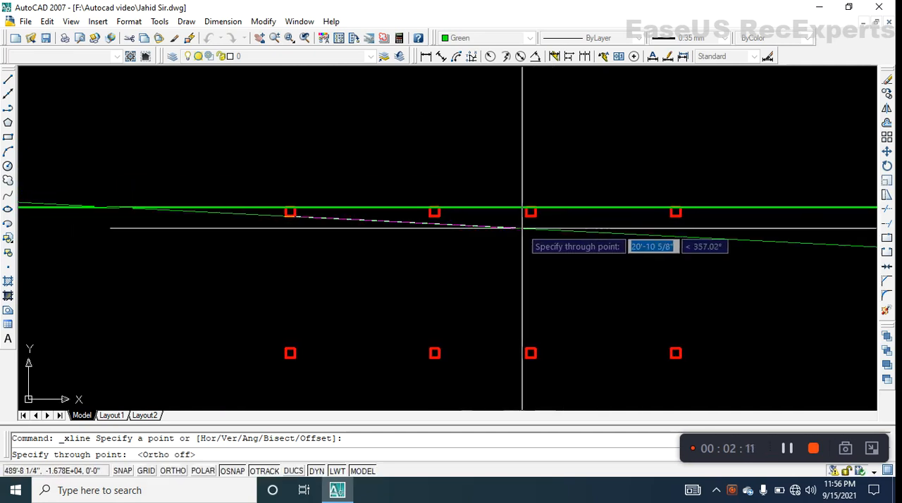
middle_drag(519, 228, 500, 227)
key(F8)
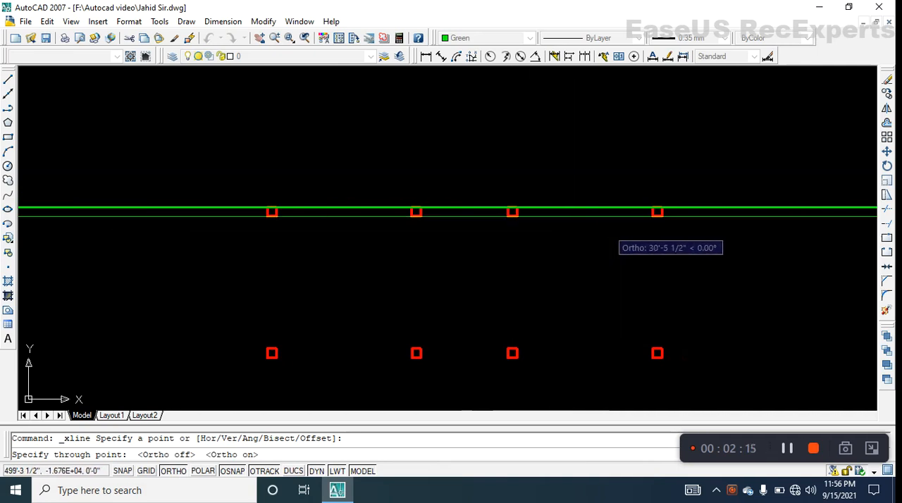
- Finish the horizontal construction line through the lower-left corner of the top row's rightmost column
scroll(609, 229, up, 3)
scroll(695, 200, up, 3)
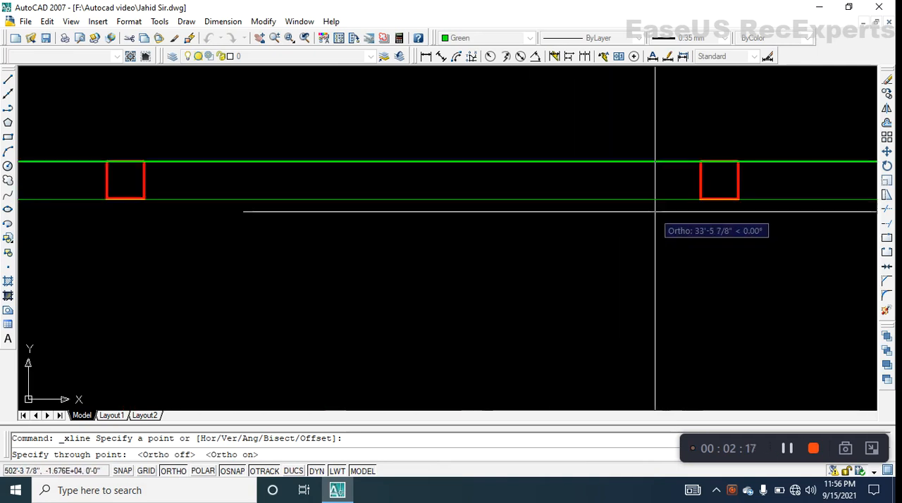
click(700, 199)
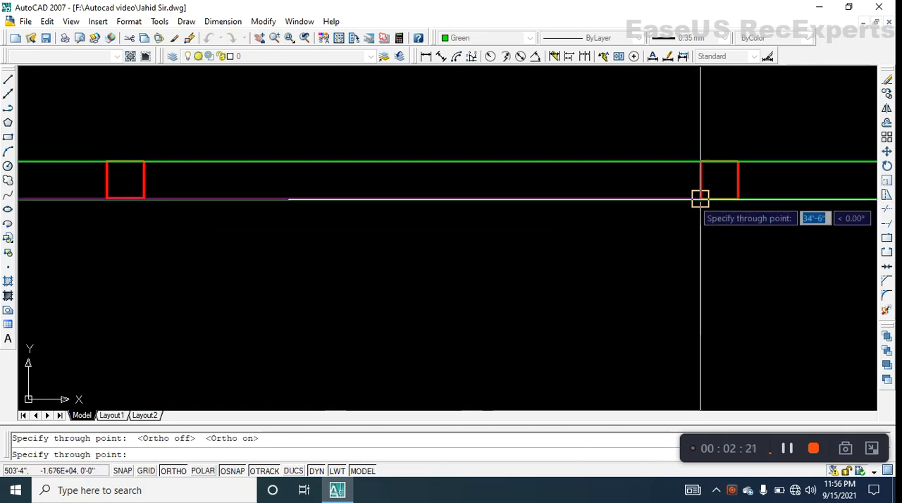
key(Return)
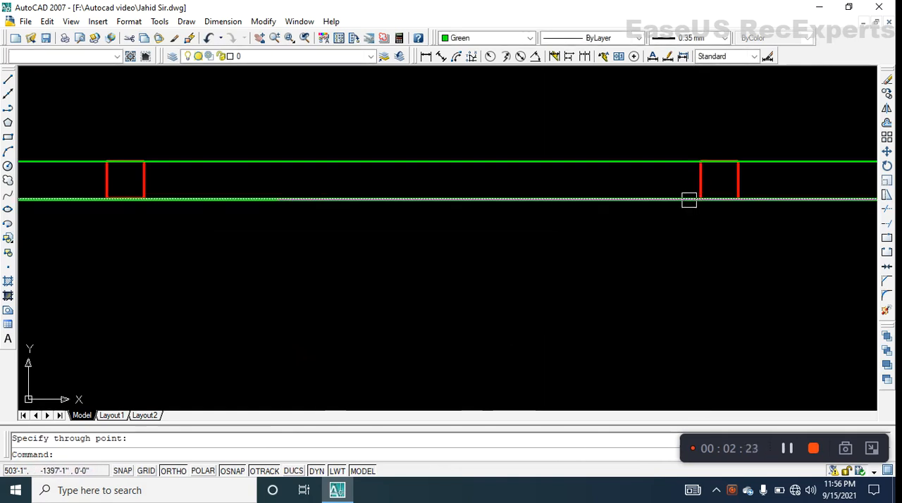
- Draw a vertical construction line along the outer left edges of the leftmost columns, through the upper-left corner of the bottom one
scroll(594, 225, down, 5)
middle_drag(570, 235, 432, 221)
scroll(433, 225, up, 3)
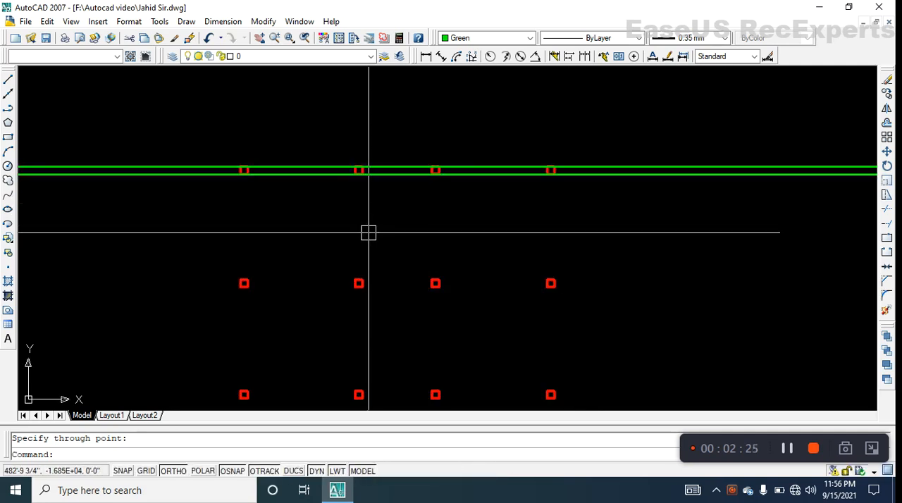
middle_drag(369, 232, 380, 223)
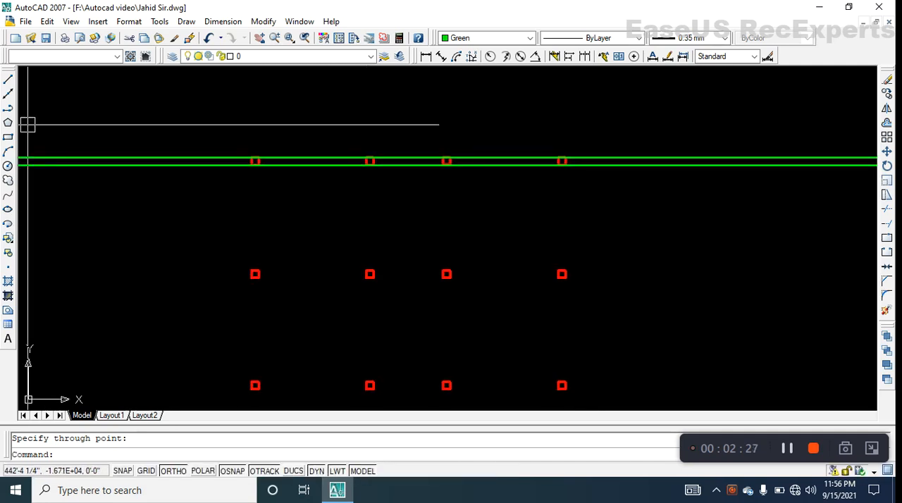
click(8, 94)
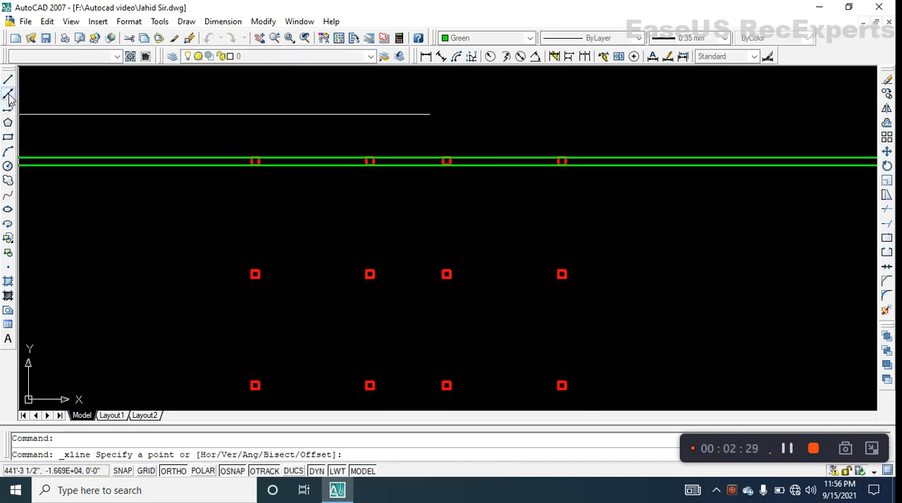
scroll(279, 169, down, 2)
scroll(279, 169, up, 6)
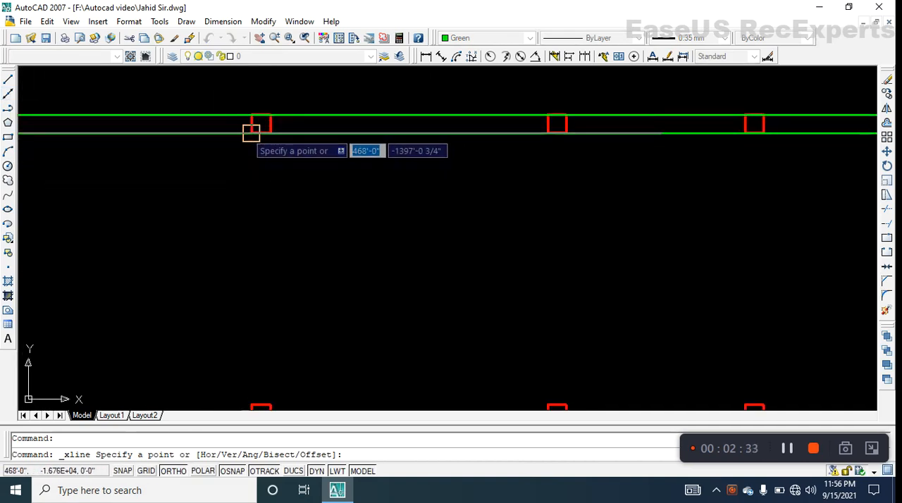
click(251, 132)
scroll(251, 132, down, 6)
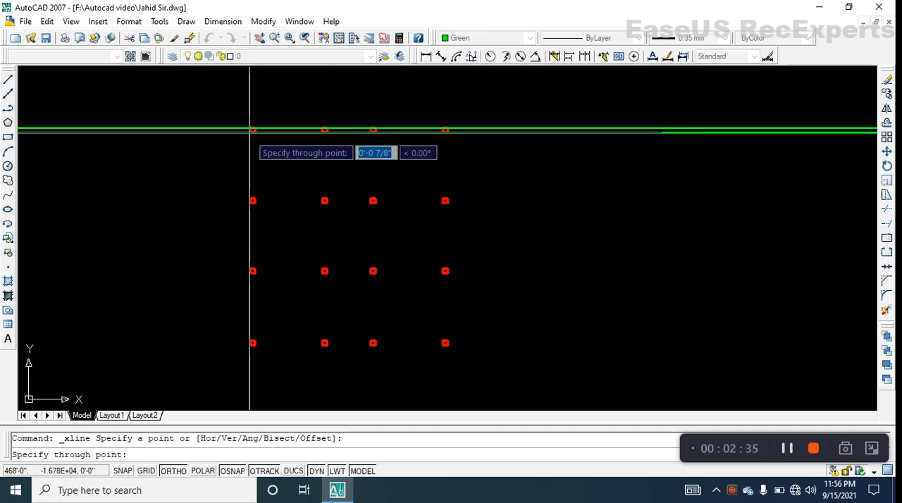
middle_drag(263, 237, 291, 166)
scroll(280, 271, up, 10)
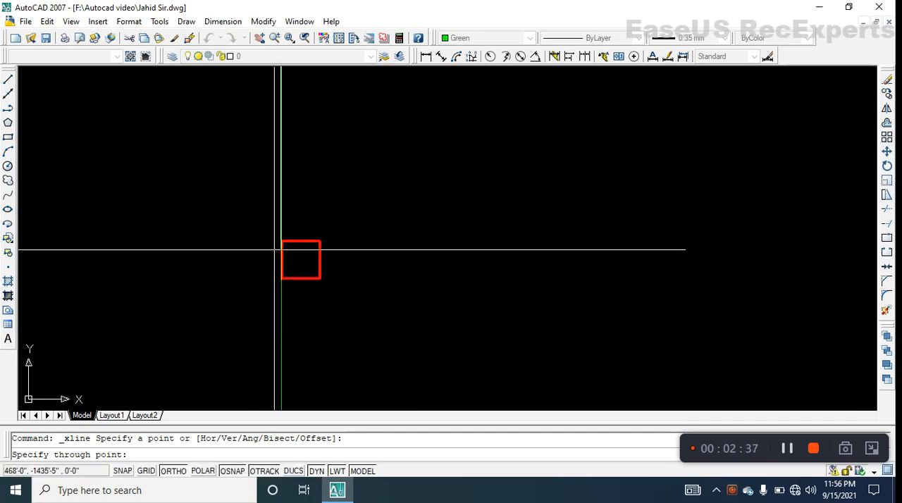
click(281, 242)
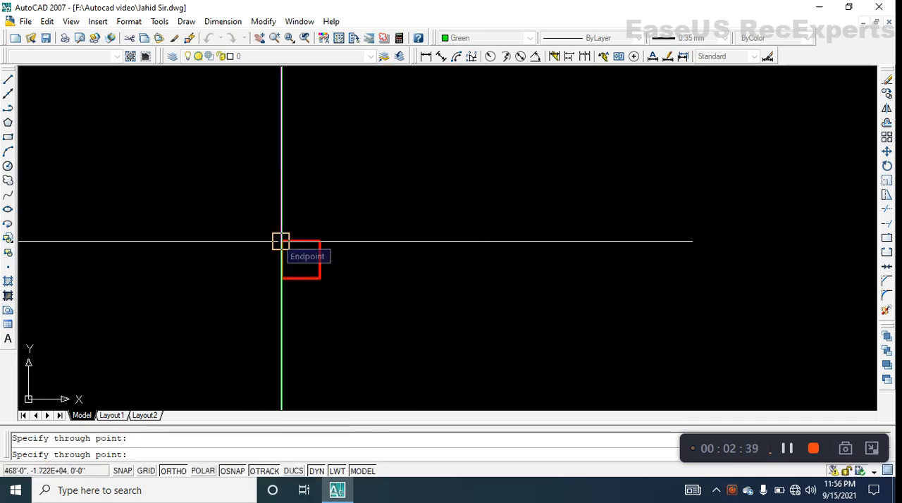
key(Return)
- Start a second vertical construction line at the lower-right corner of the top row's leftmost column
scroll(276, 240, down, 4)
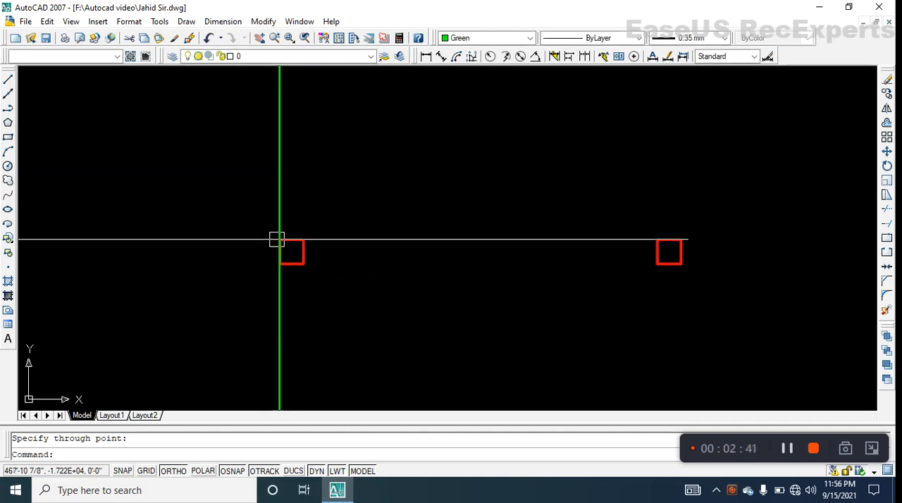
middle_drag(266, 243, 250, 288)
scroll(249, 287, down, 2)
middle_drag(244, 254, 244, 331)
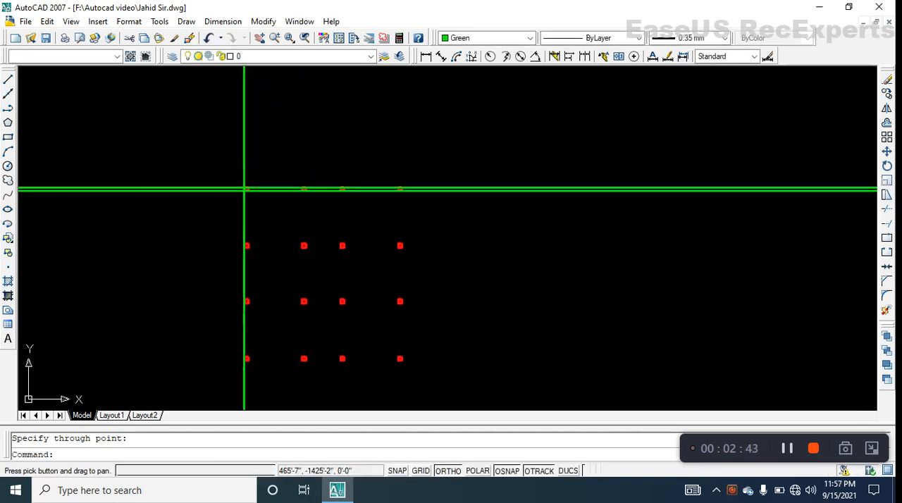
middle_drag(242, 226, 242, 265)
scroll(229, 285, up, 5)
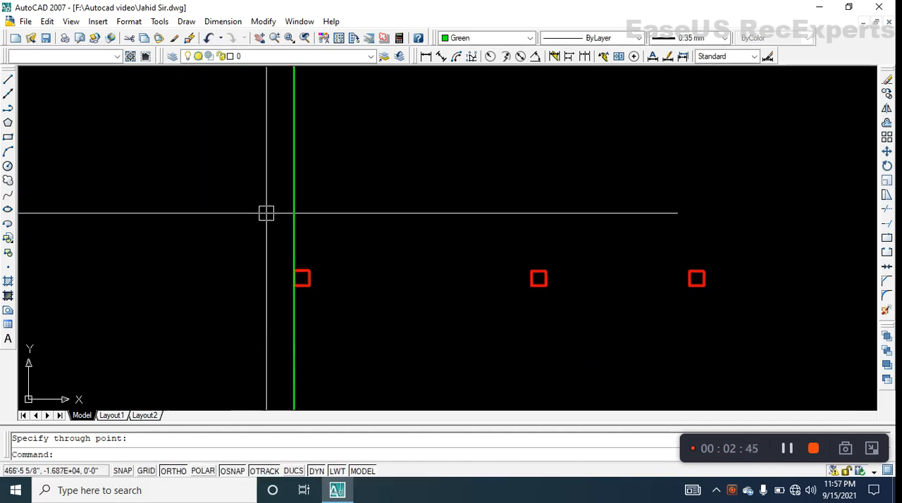
middle_drag(266, 212, 229, 327)
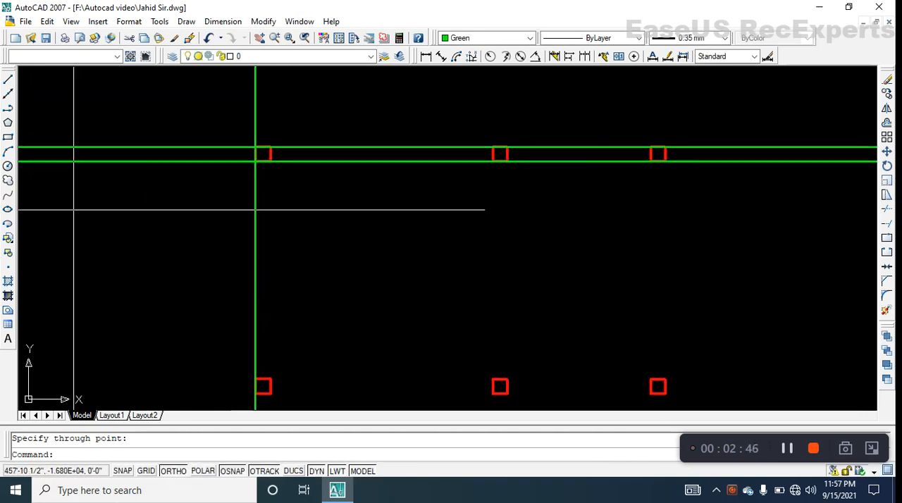
click(8, 94)
scroll(252, 209, up, 2)
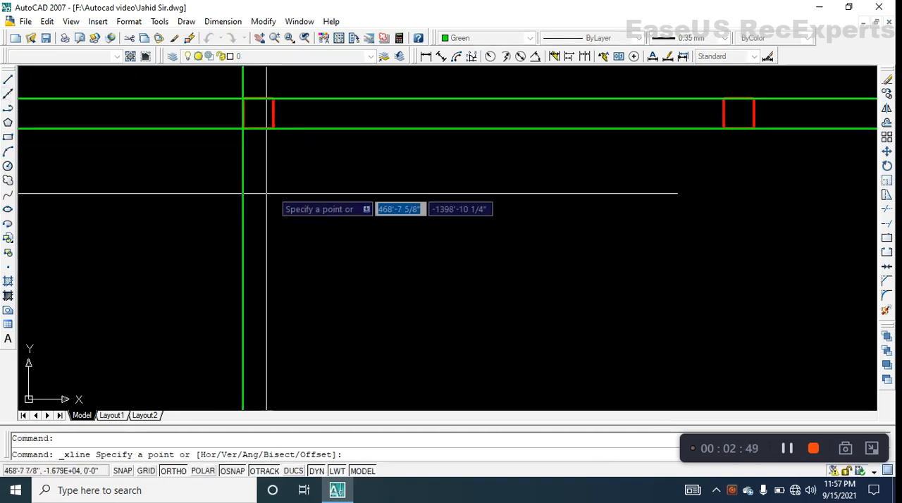
middle_drag(247, 201, 252, 254)
scroll(289, 211, up, 2)
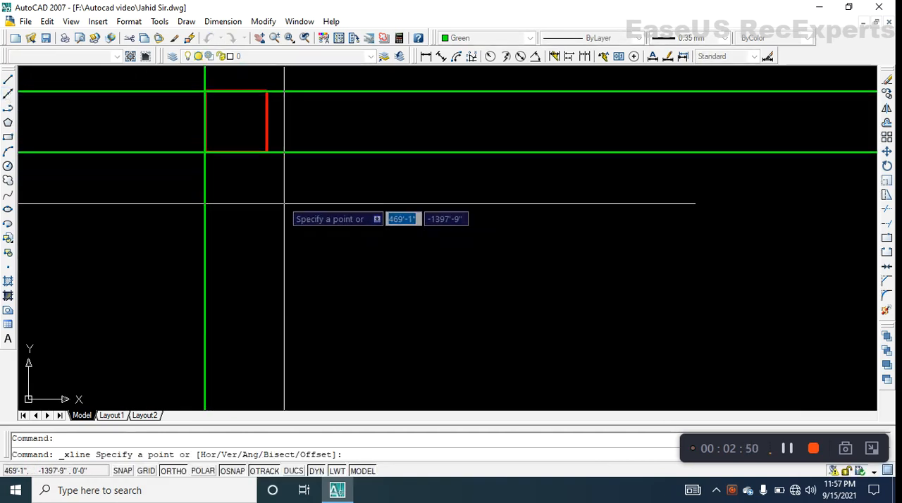
click(266, 152)
- Finish the vertical construction line through the upper-right corner of the bottom row's leftmost column
scroll(276, 160, down, 12)
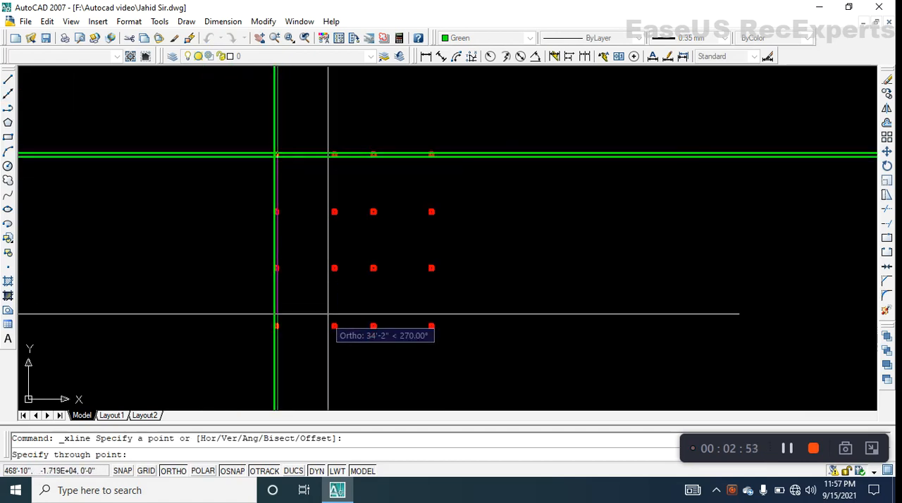
scroll(279, 337, up, 3)
scroll(276, 330, up, 10)
middle_drag(383, 246, 242, 272)
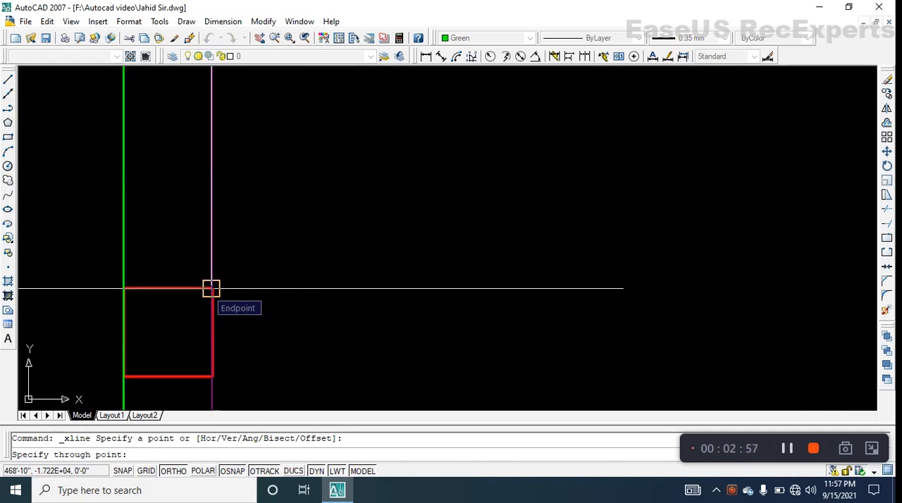
click(211, 288)
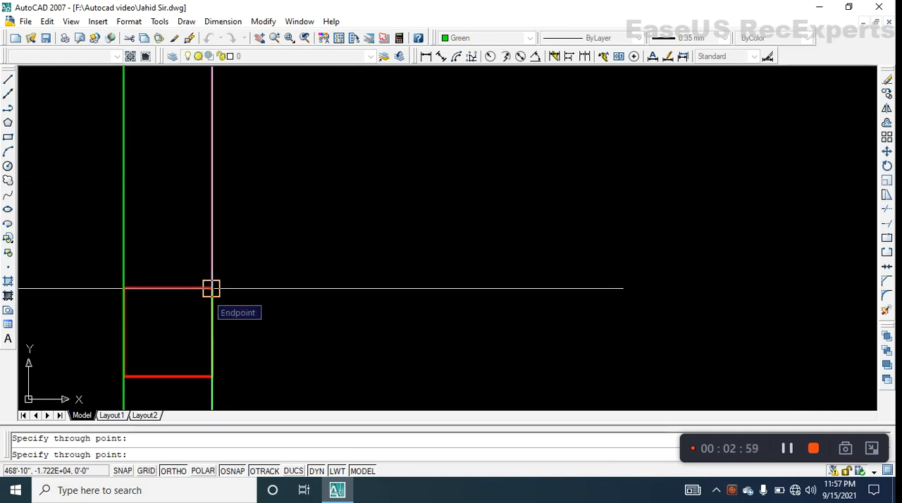
key(Return)
- Examine how the paired horizontal and vertical construction lines run along the column grid and extend far beyond it
scroll(240, 283, down, 10)
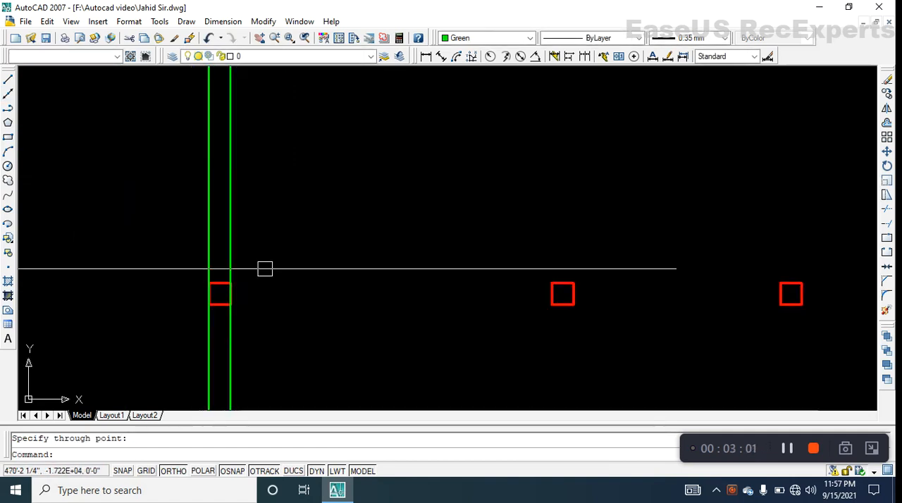
middle_drag(282, 267, 272, 295)
scroll(268, 242, down, 3)
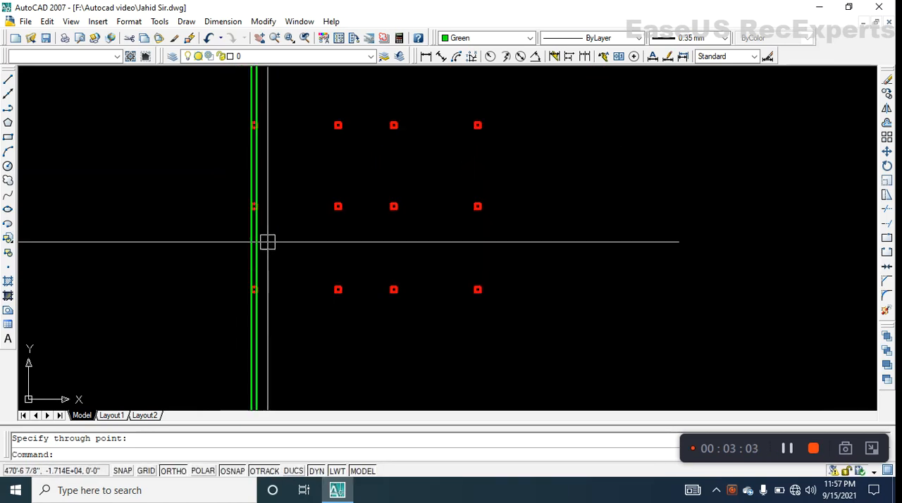
middle_drag(268, 242, 267, 304)
scroll(268, 258, down, 2)
mouse_move(268, 257)
middle_down()
mouse_move(267, 275)
mouse_move(255, 281)
middle_up()
scroll(266, 270, down, 2)
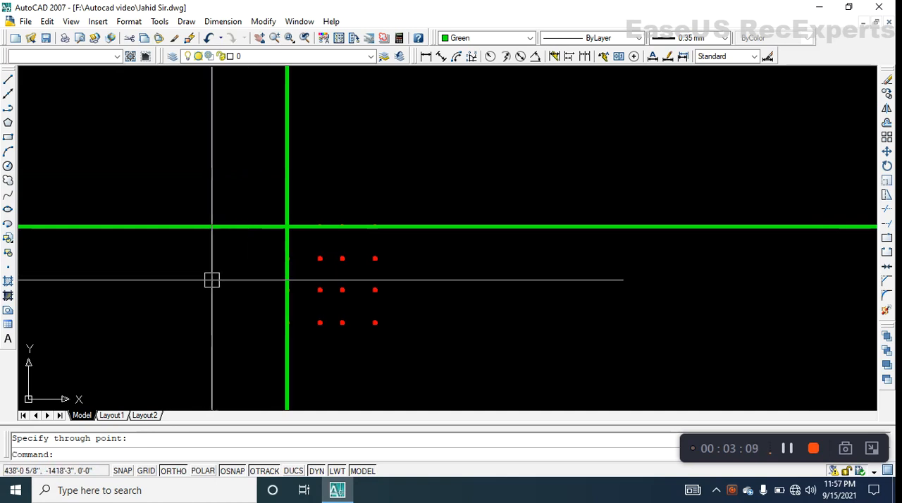
middle_drag(236, 278, 275, 283)
scroll(252, 278, down, 2)
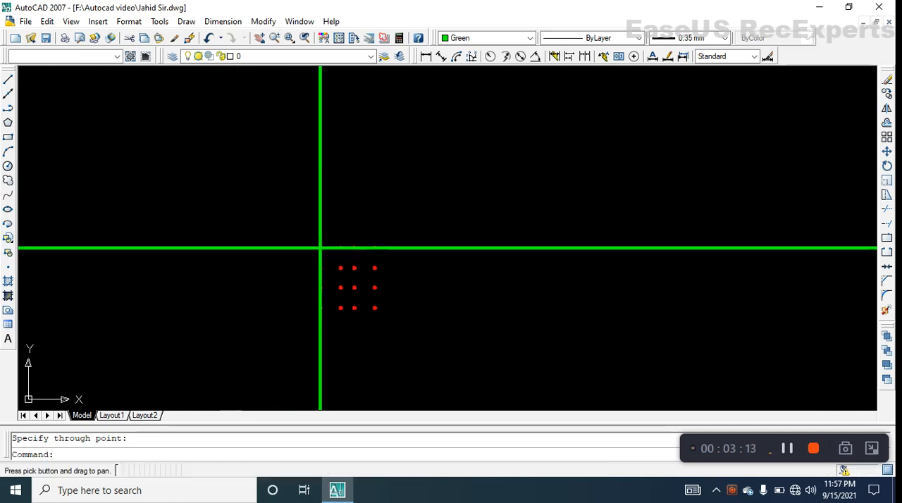
middle_drag(169, 282, 215, 284)
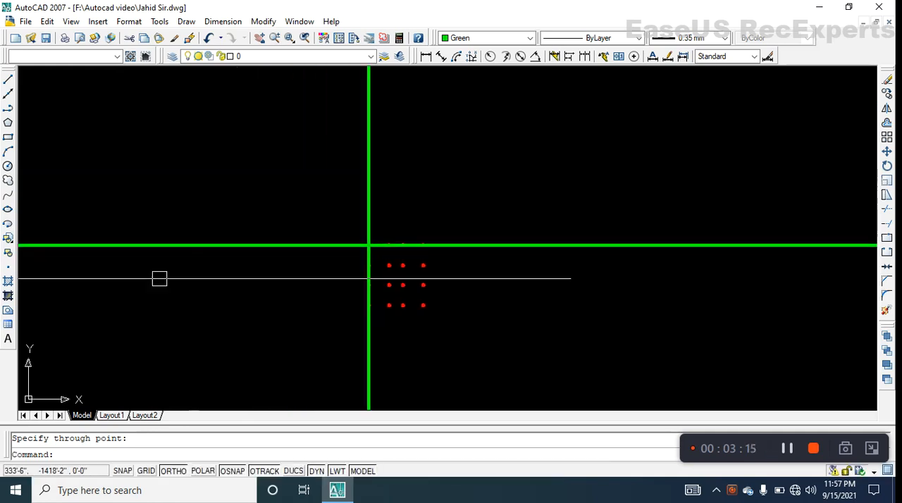
middle_drag(139, 279, 531, 286)
middle_drag(169, 286, 557, 285)
mouse_move(132, 283)
middle_down()
mouse_move(593, 292)
mouse_move(167, 313)
middle_up()
middle_drag(599, 311, 180, 294)
middle_drag(613, 296, 386, 294)
scroll(386, 294, up, 3)
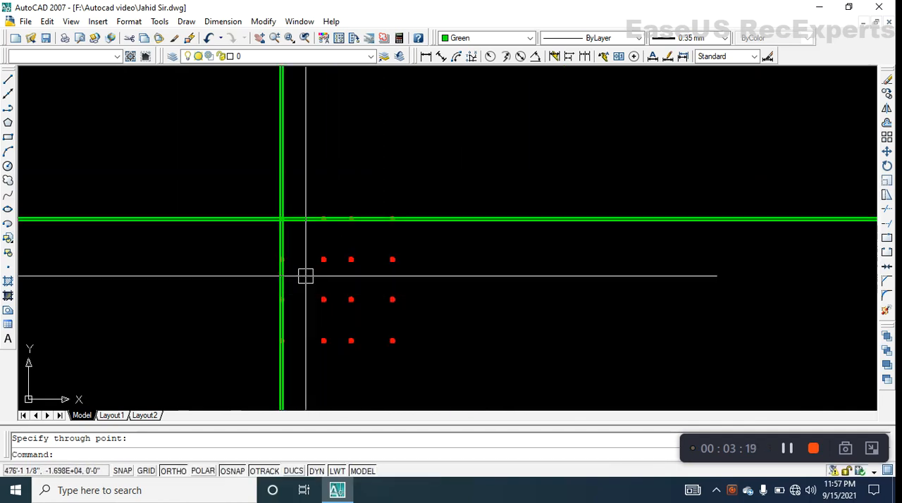
scroll(305, 276, up, 3)
middle_drag(304, 275, 235, 220)
scroll(253, 270, down, 2)
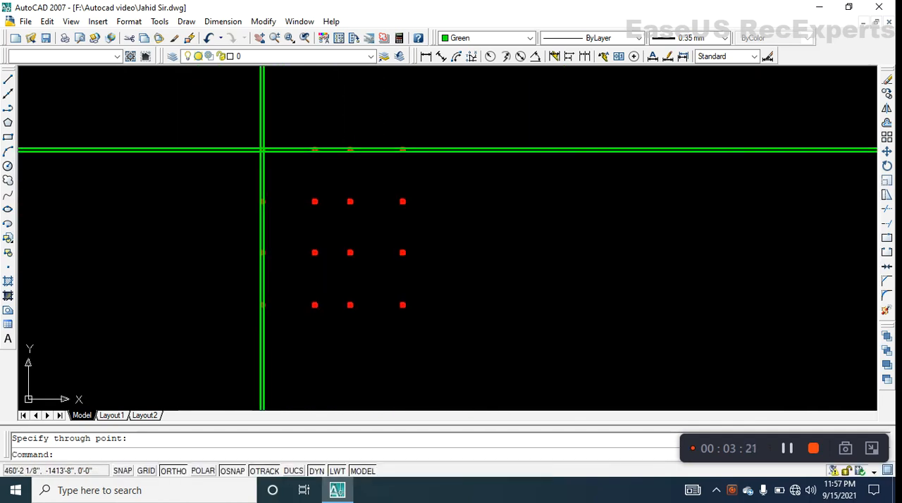
scroll(284, 247, up, 2)
mouse_move(286, 264)
middle_down()
mouse_move(225, 275)
mouse_move(257, 237)
middle_up()
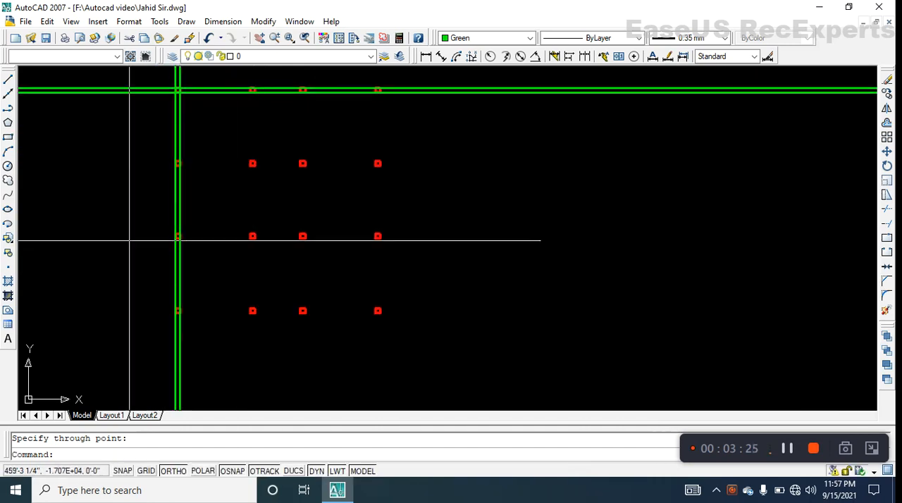